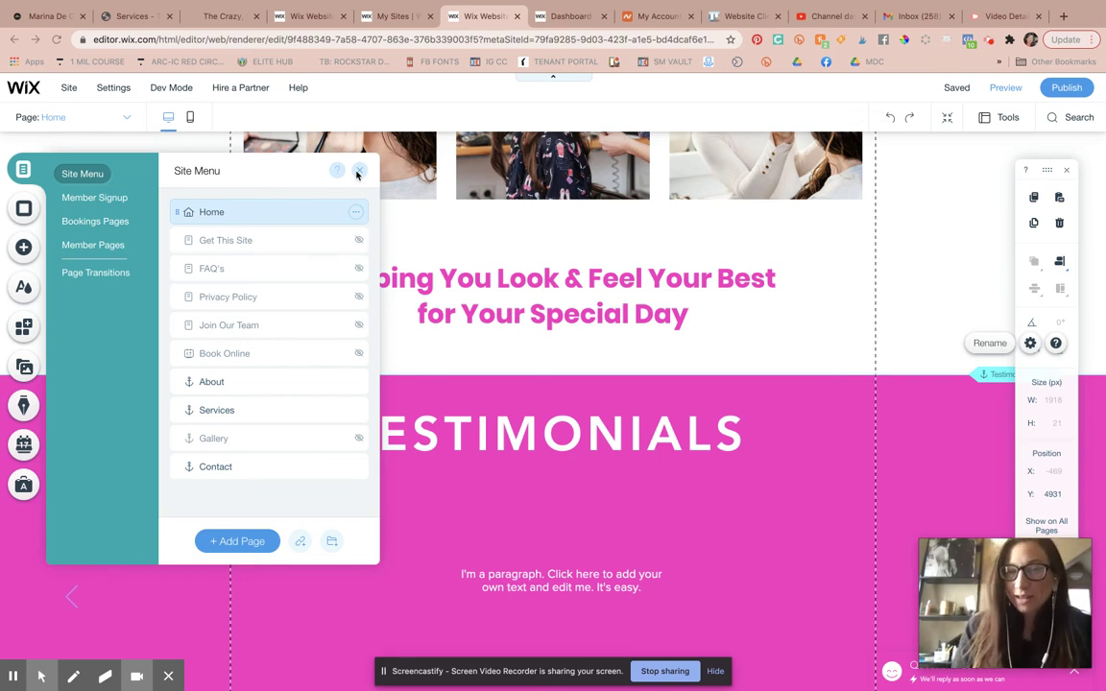
# - Close the Site Menu panel and scroll up to the Home page's six-photo gallery
pyautogui.click(358, 172)
pyautogui.scroll(4, 702, 223)
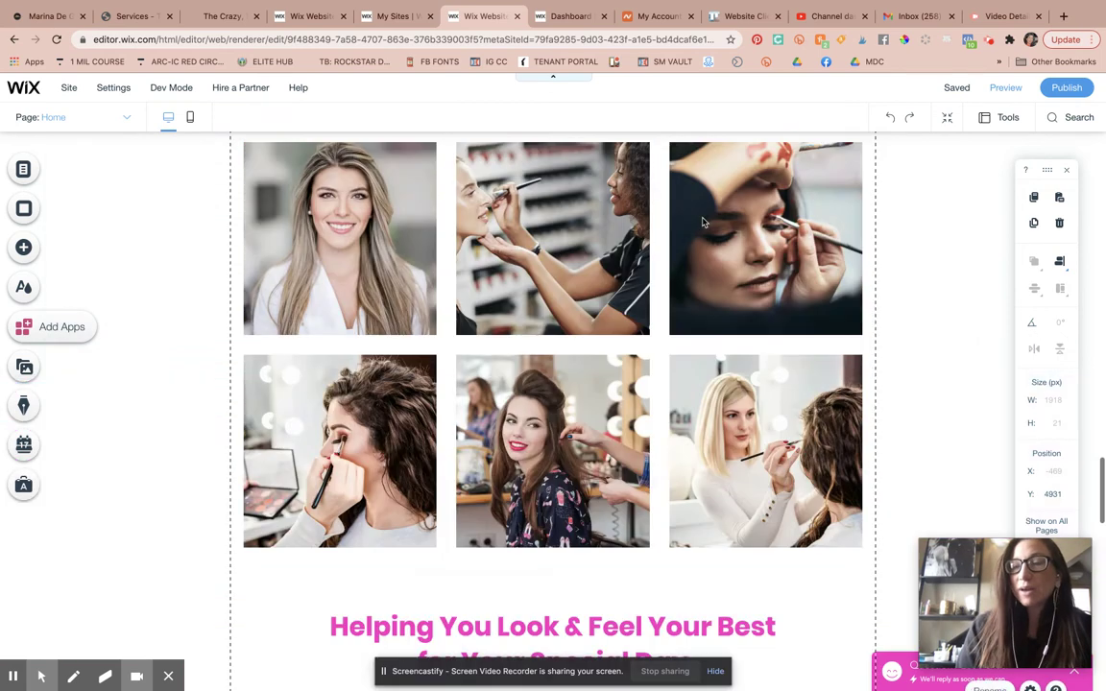
pyautogui.scroll(15, 702, 222)
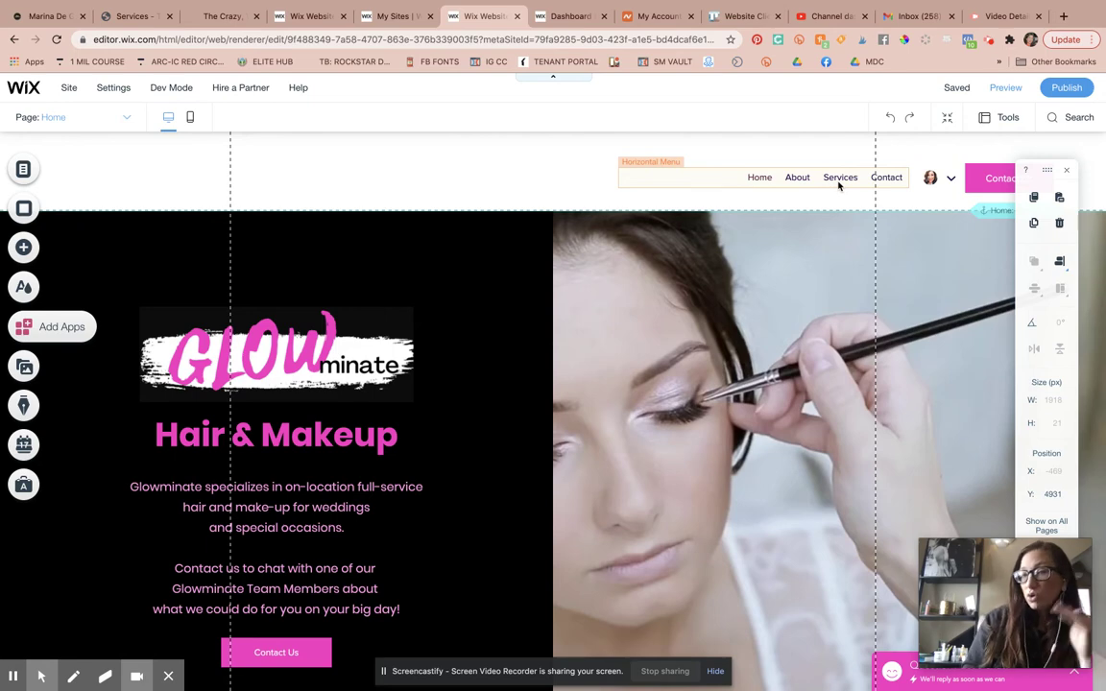
pyautogui.scroll(-10, 861, 402)
pyautogui.scroll(-12, 864, 404)
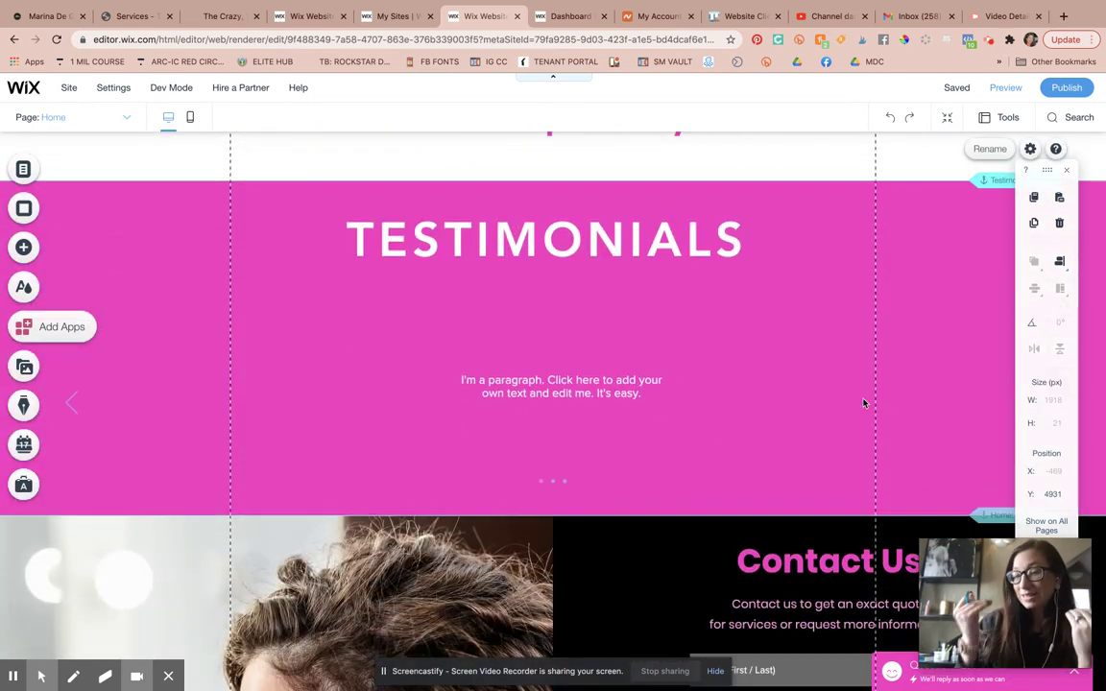
pyautogui.scroll(-1, 864, 403)
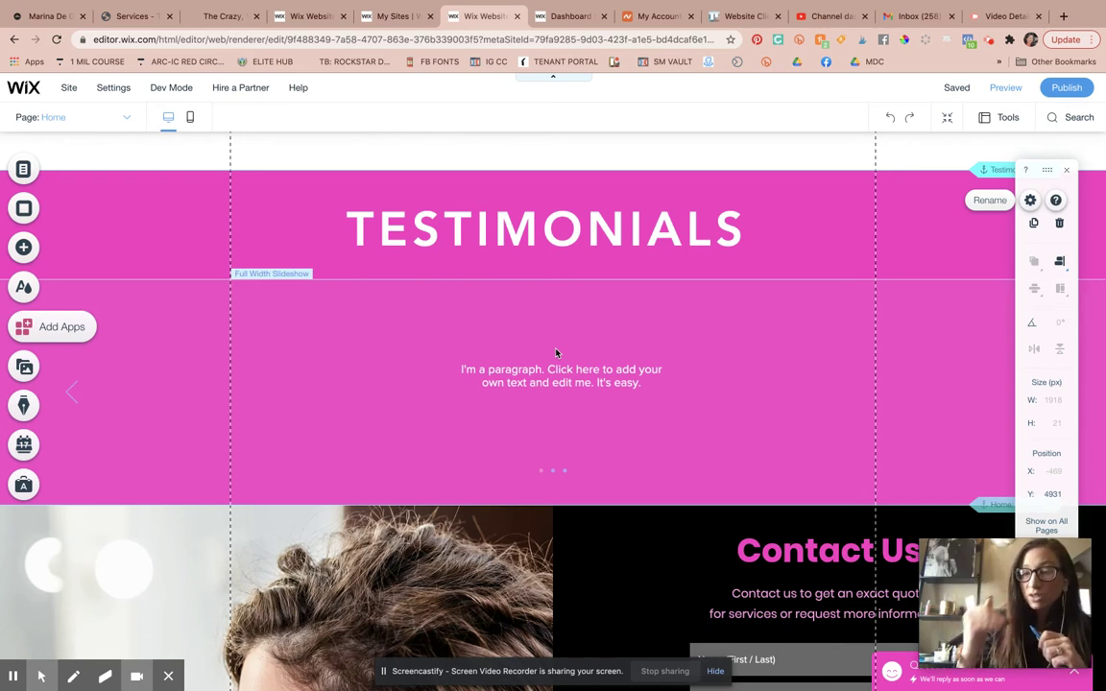
pyautogui.scroll(1, 555, 354)
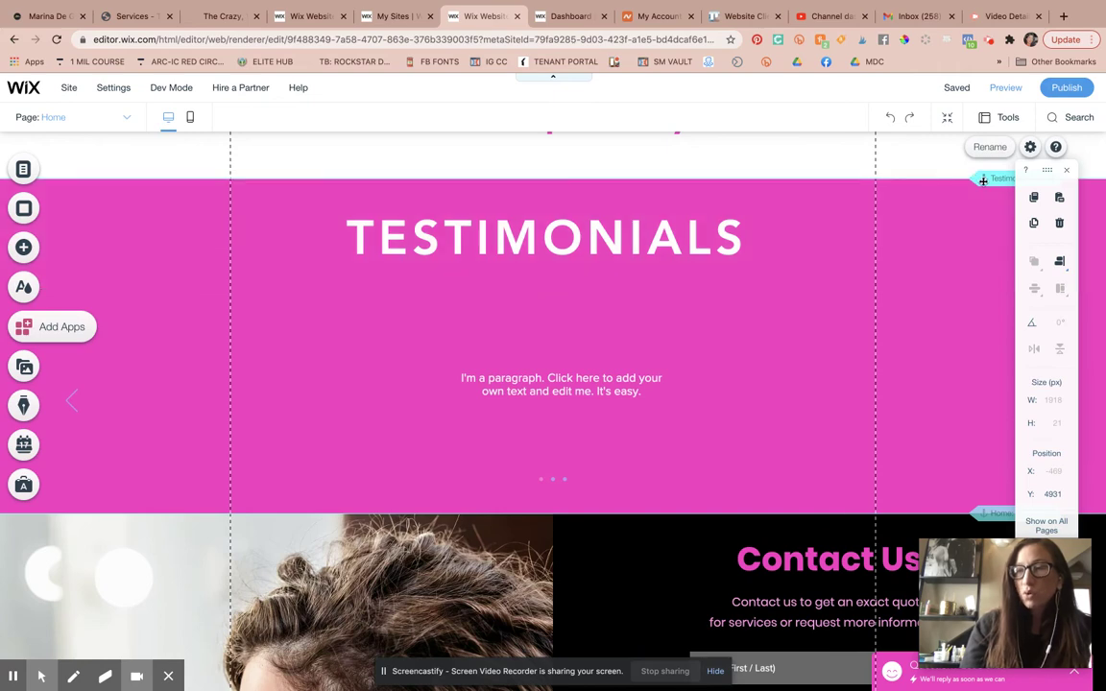
pyautogui.scroll(10, 888, 265)
pyautogui.scroll(15, 888, 266)
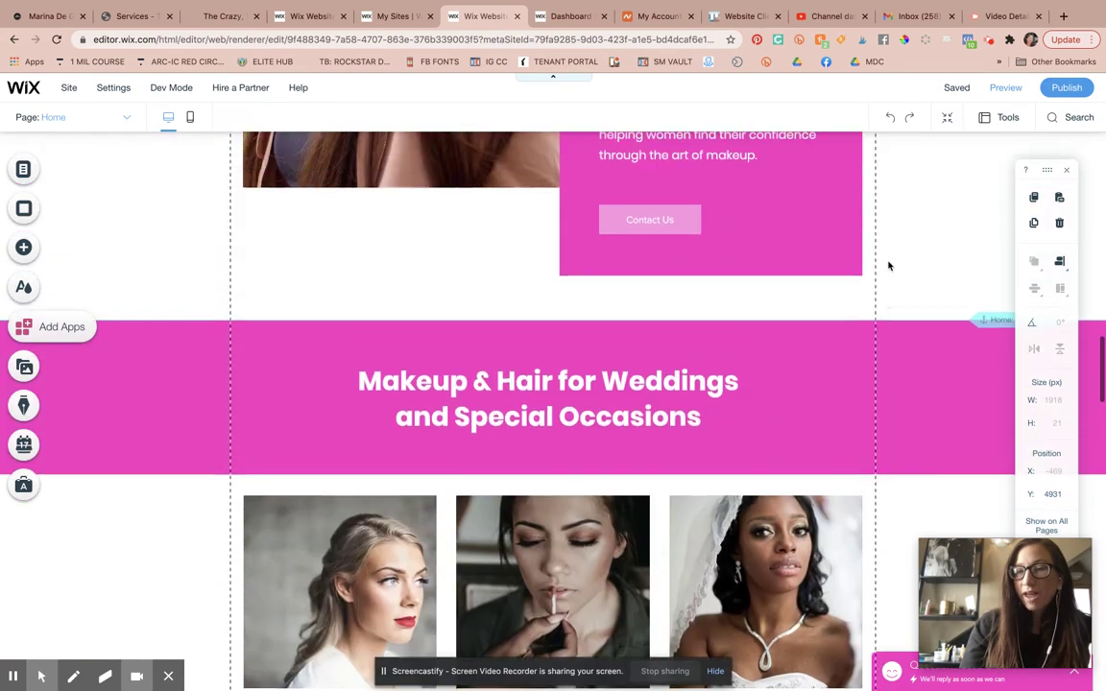
pyautogui.scroll(3, 768, 233)
pyautogui.scroll(-12, 768, 232)
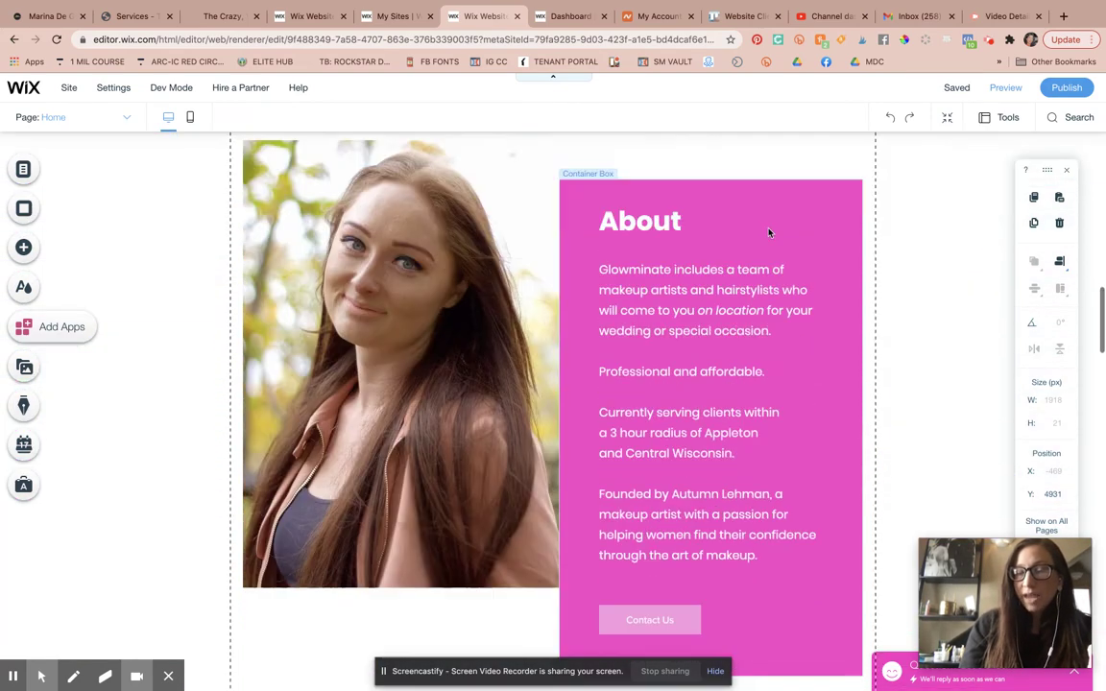
pyautogui.scroll(-12, 768, 232)
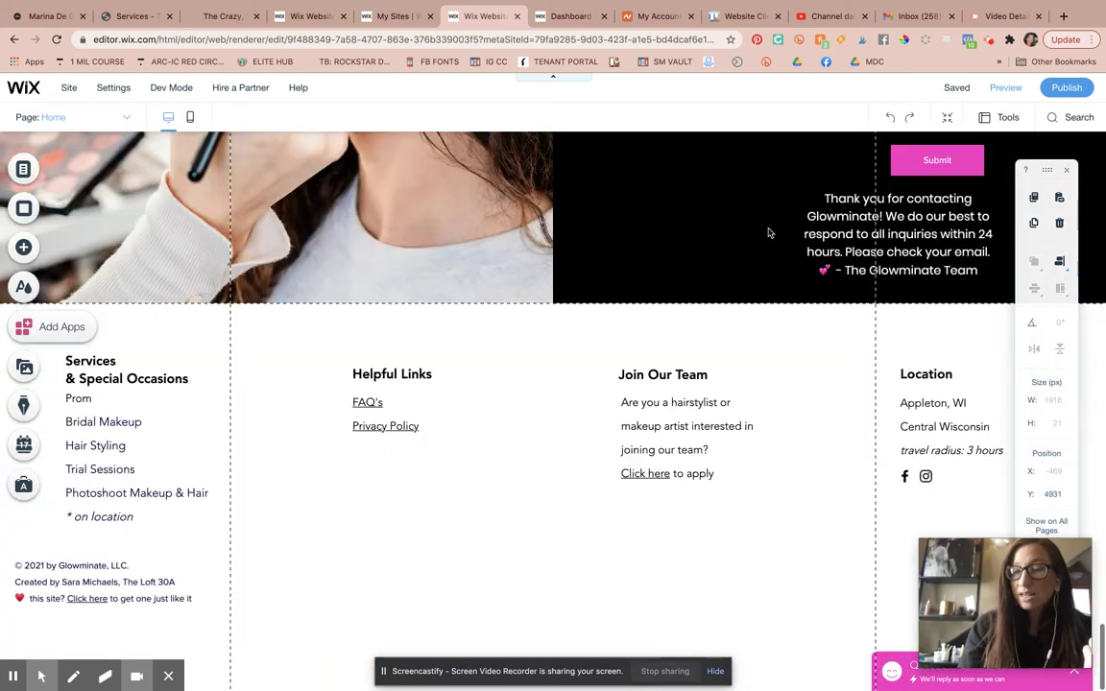
pyautogui.scroll(8, 768, 232)
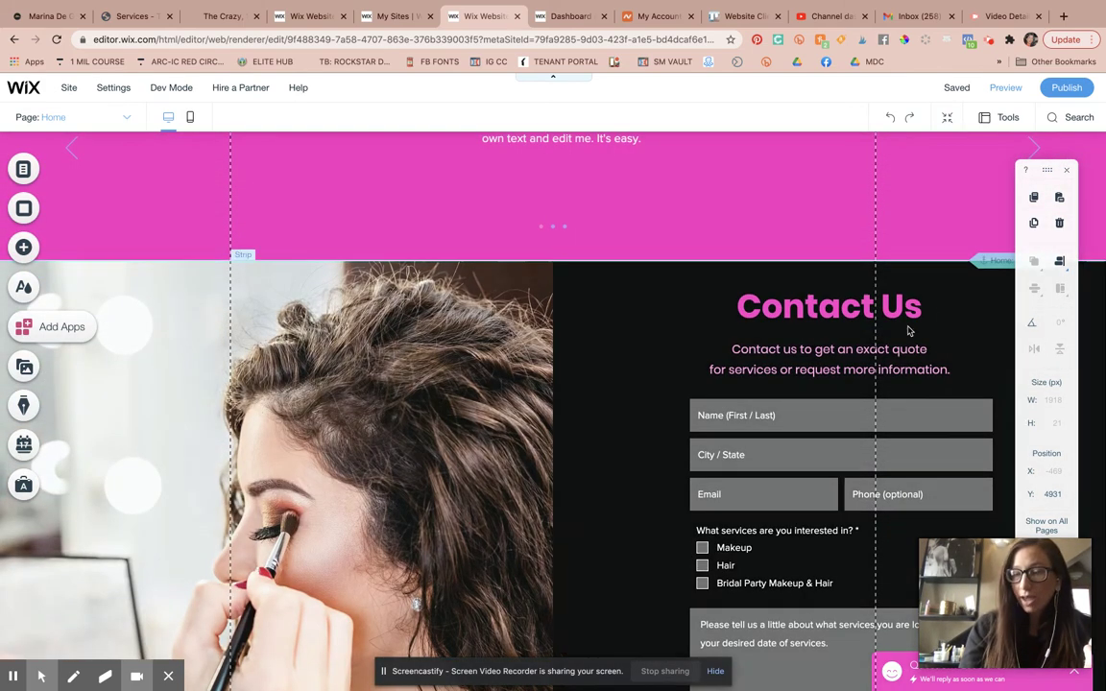
pyautogui.scroll(5, 358, 293)
pyautogui.scroll(-8, 358, 293)
pyautogui.scroll(1, 358, 292)
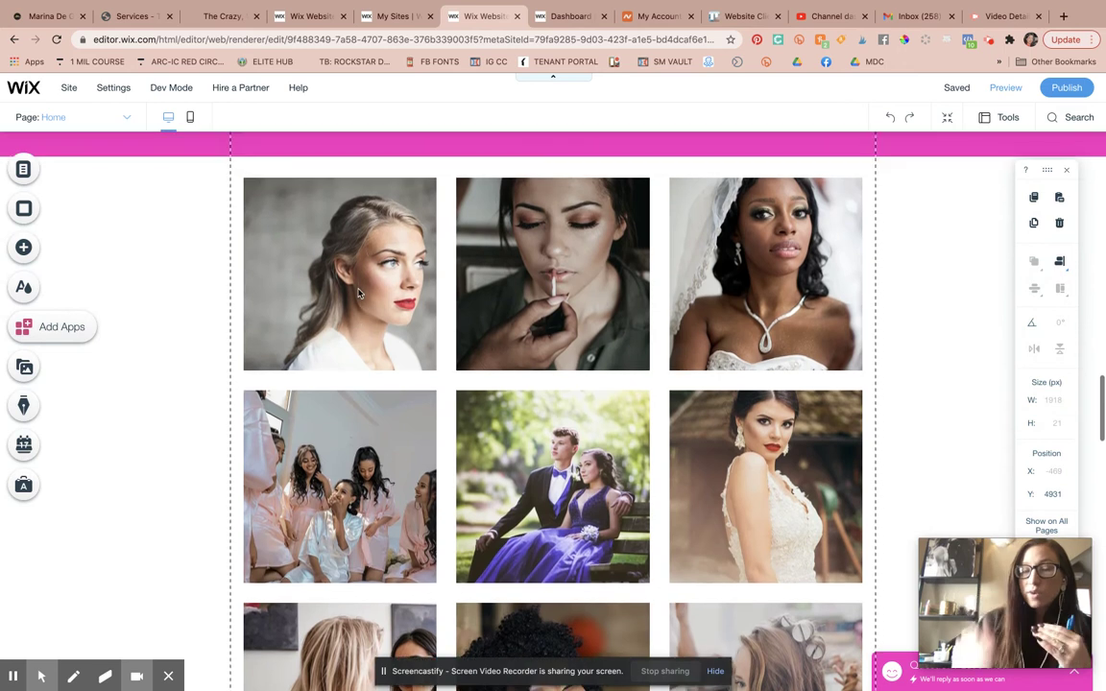
pyautogui.click(29, 251)
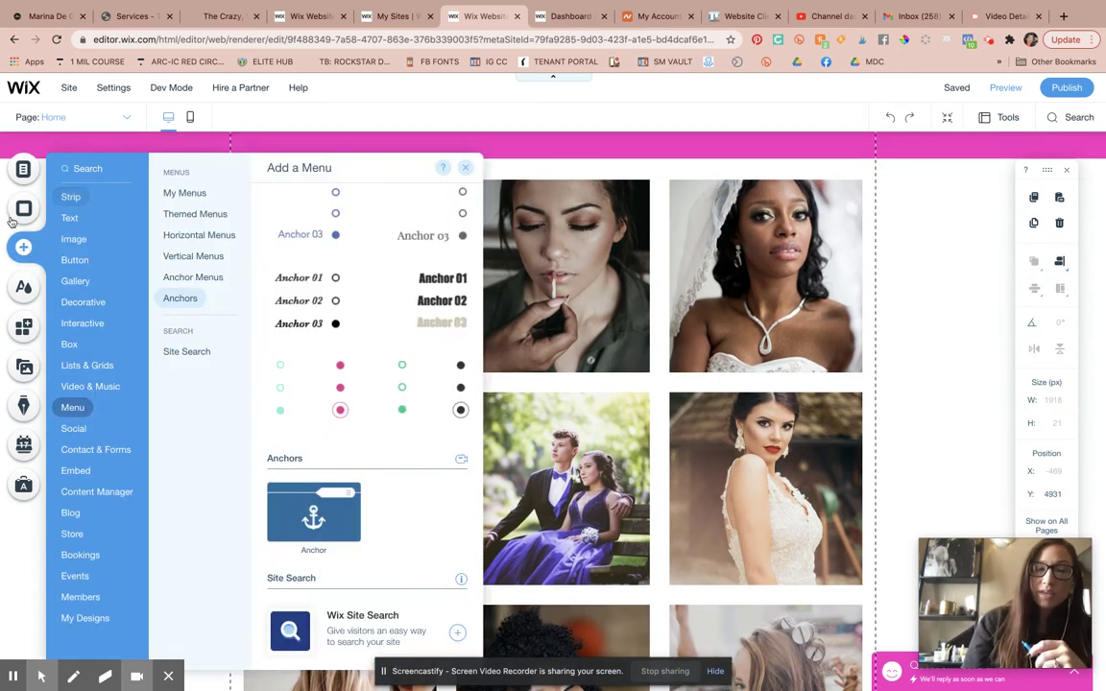
pyautogui.click(22, 258)
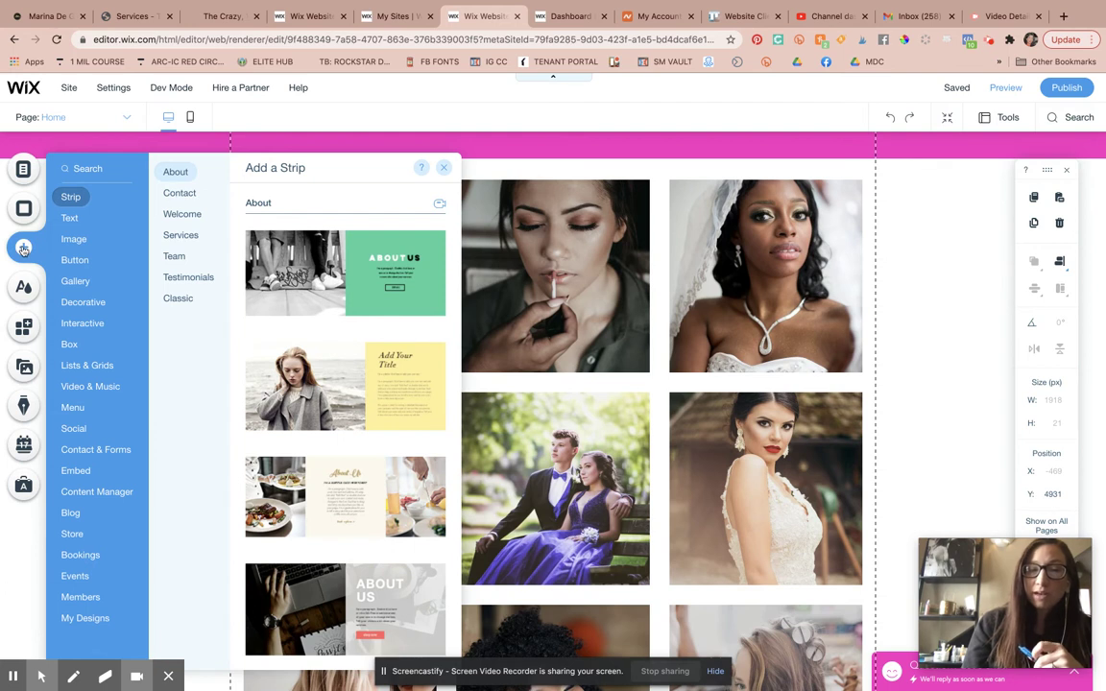
pyautogui.click(77, 408)
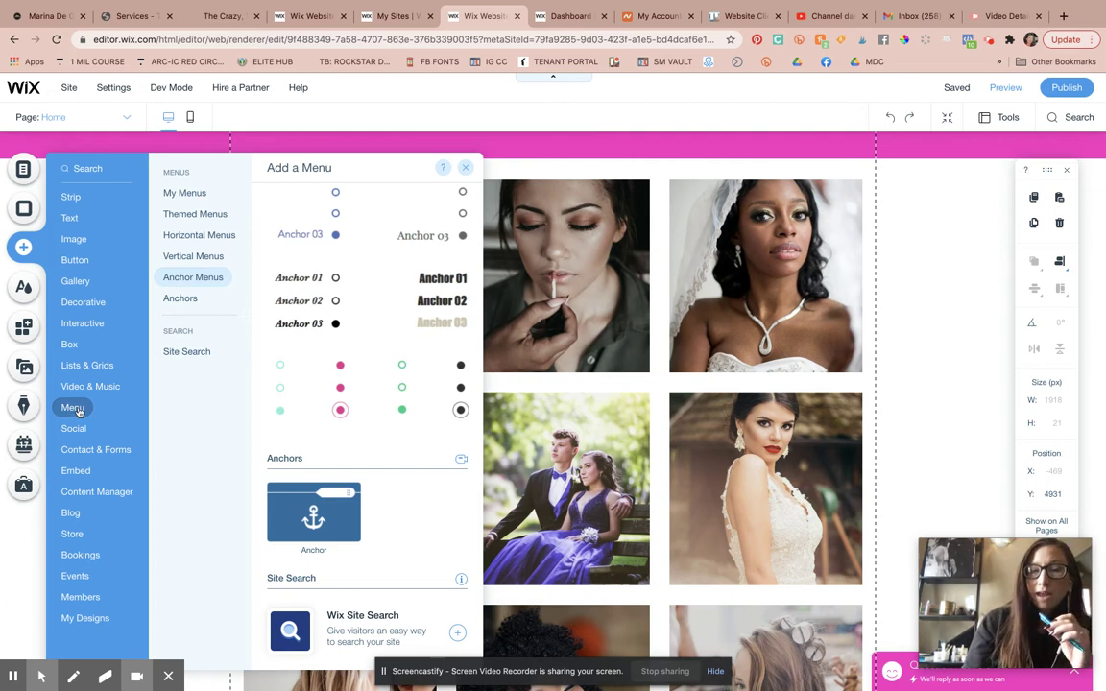
pyautogui.click(181, 299)
pyautogui.click(1070, 48)
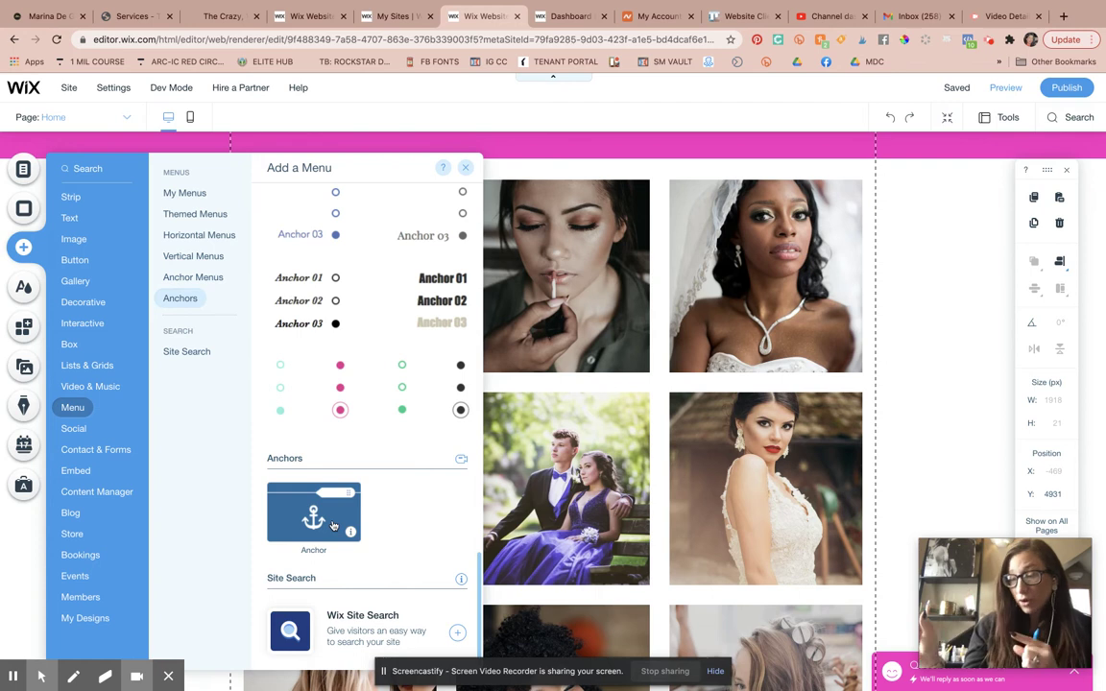
pyautogui.click(465, 168)
pyautogui.scroll(-15, 589, 346)
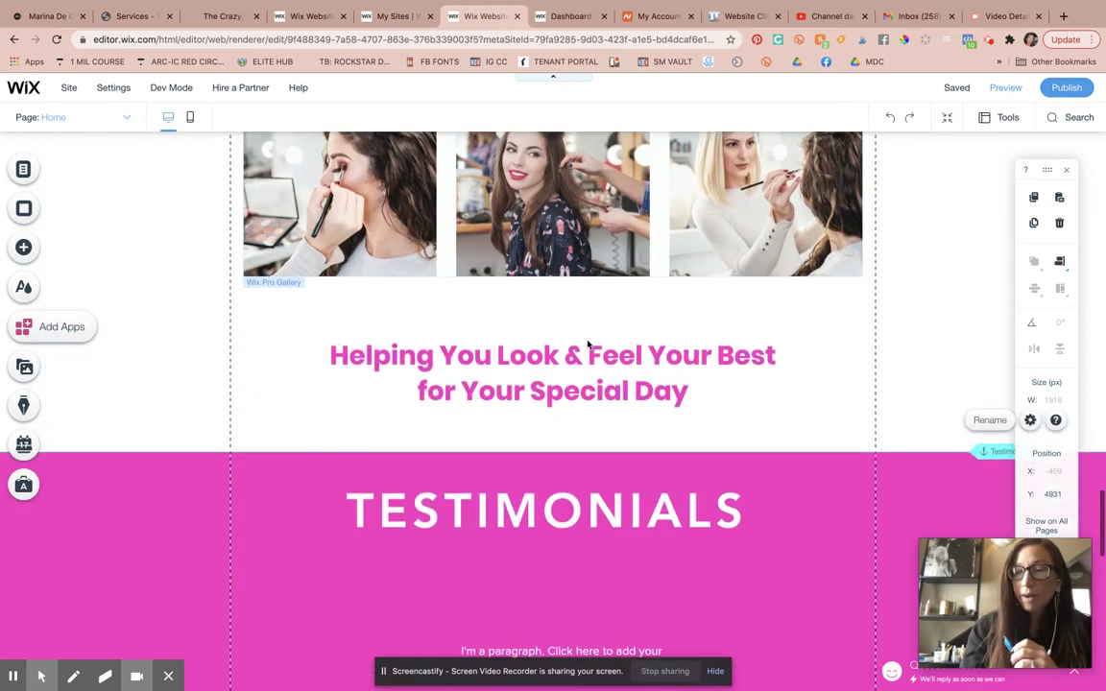
# - At the Testimonials section, open the site menu list and start adding a new link
pyautogui.scroll(5, 588, 346)
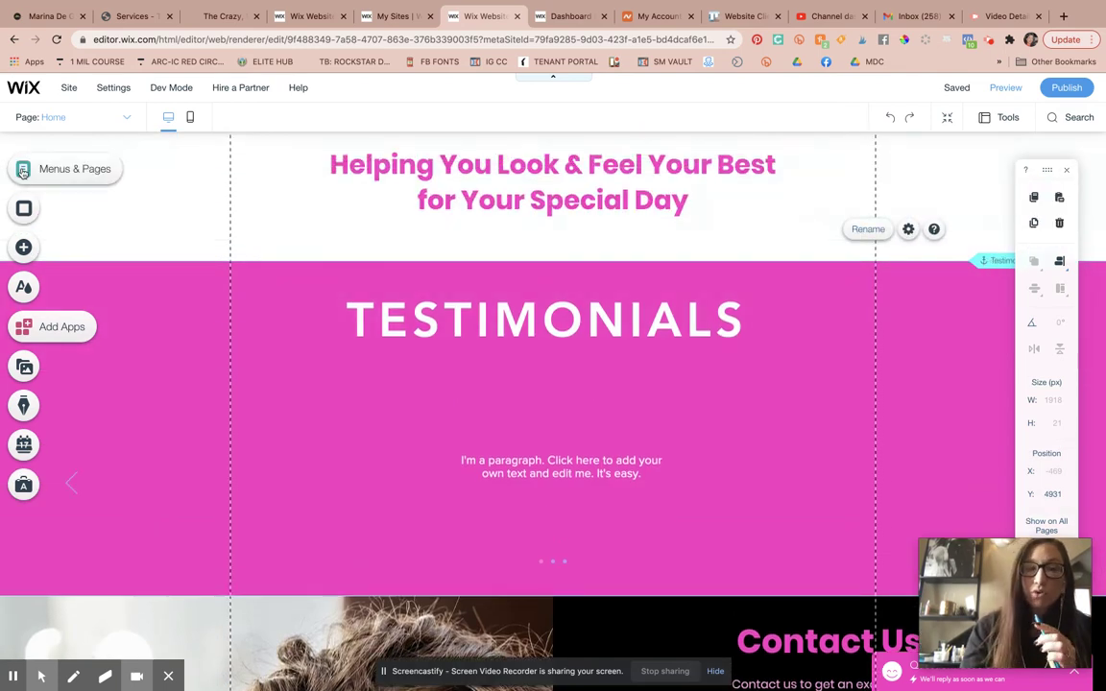
pyautogui.click(72, 176)
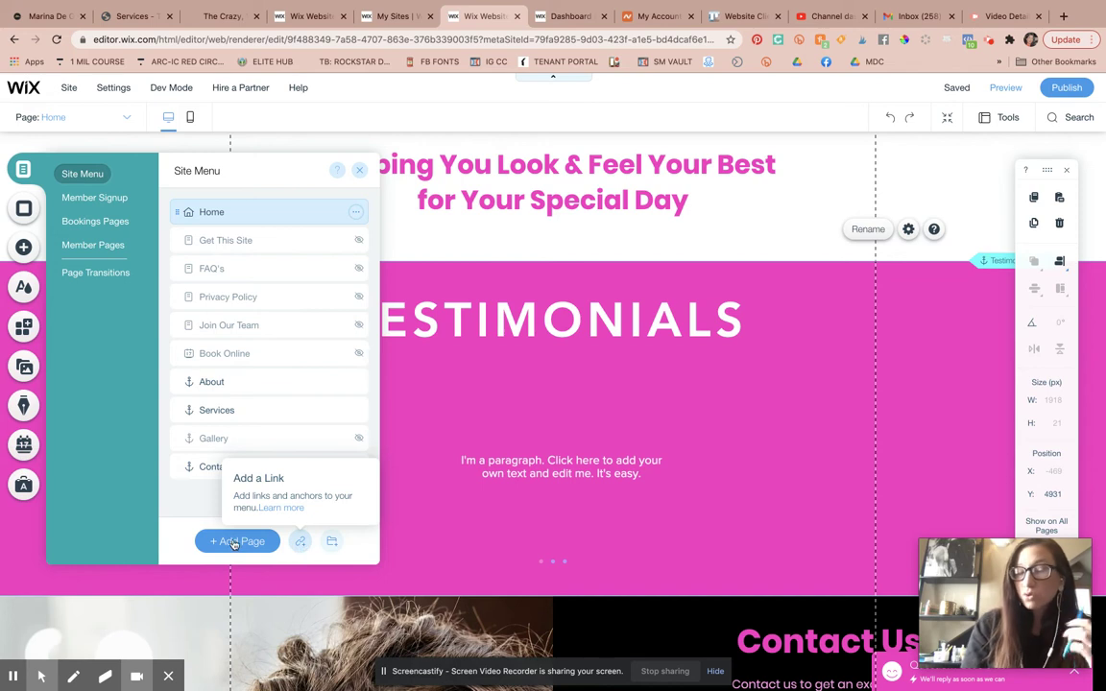
pyautogui.click(301, 547)
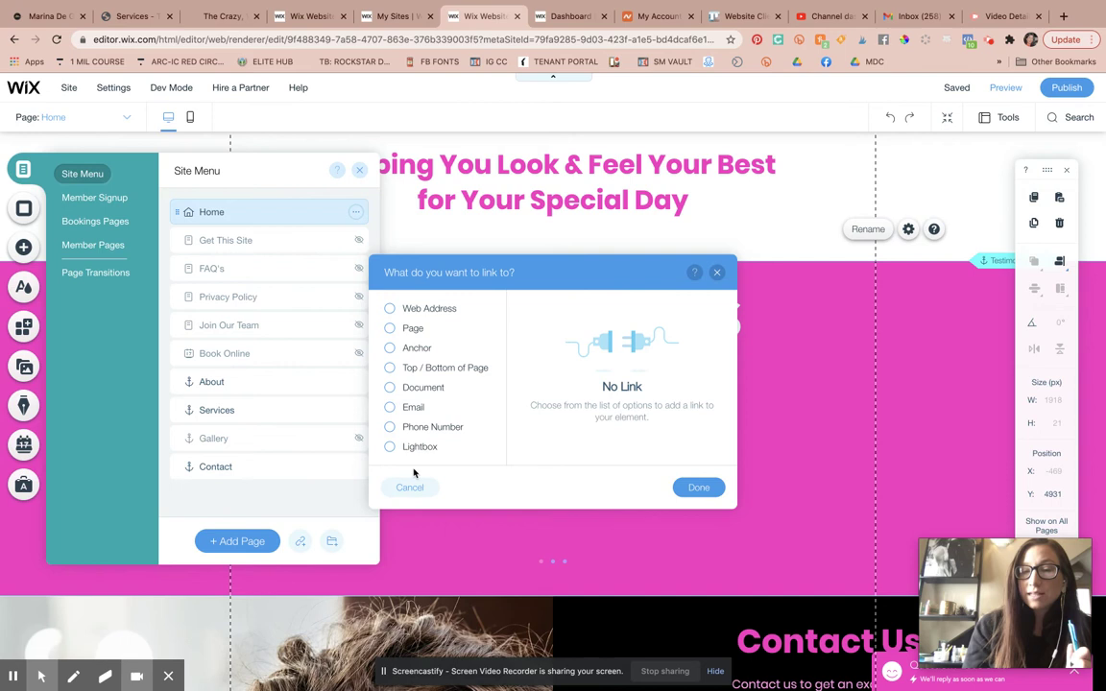
# - Point the new menu link to the Testimonial anchor on the Home (This) page
pyautogui.click(390, 349)
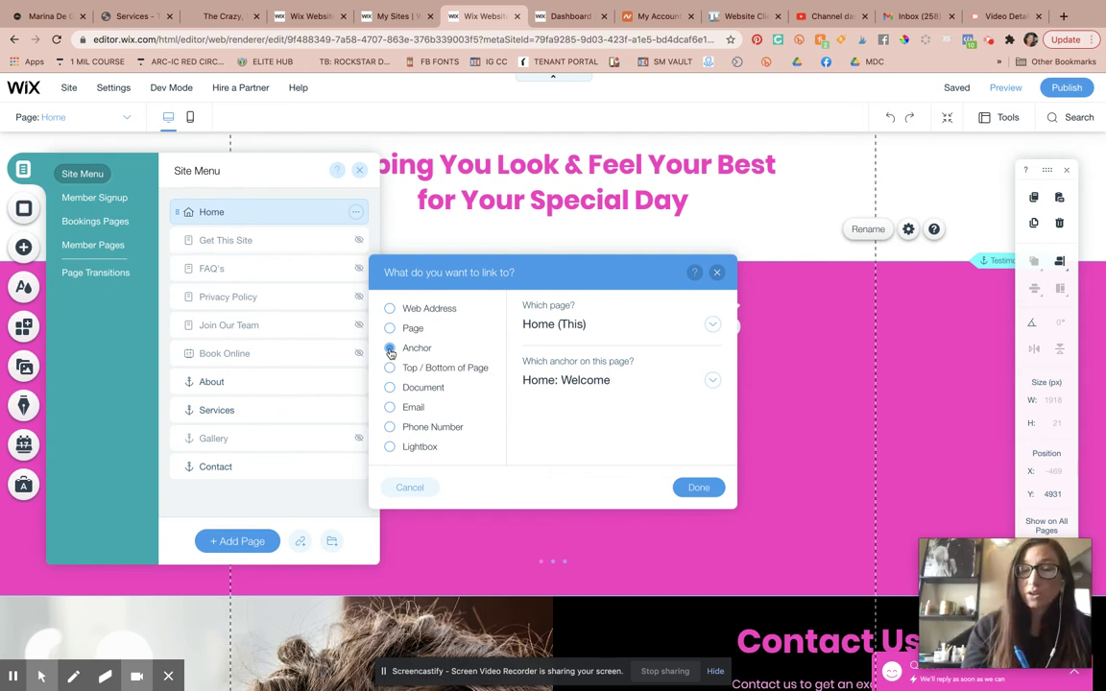
pyautogui.click(566, 323)
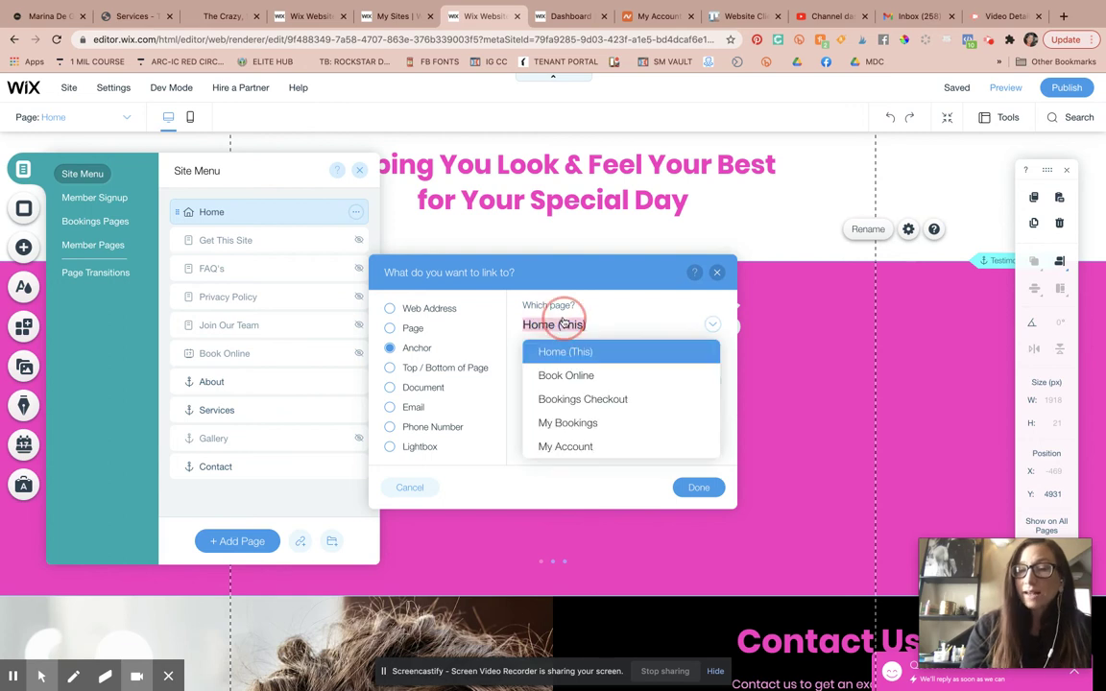
pyautogui.click(591, 352)
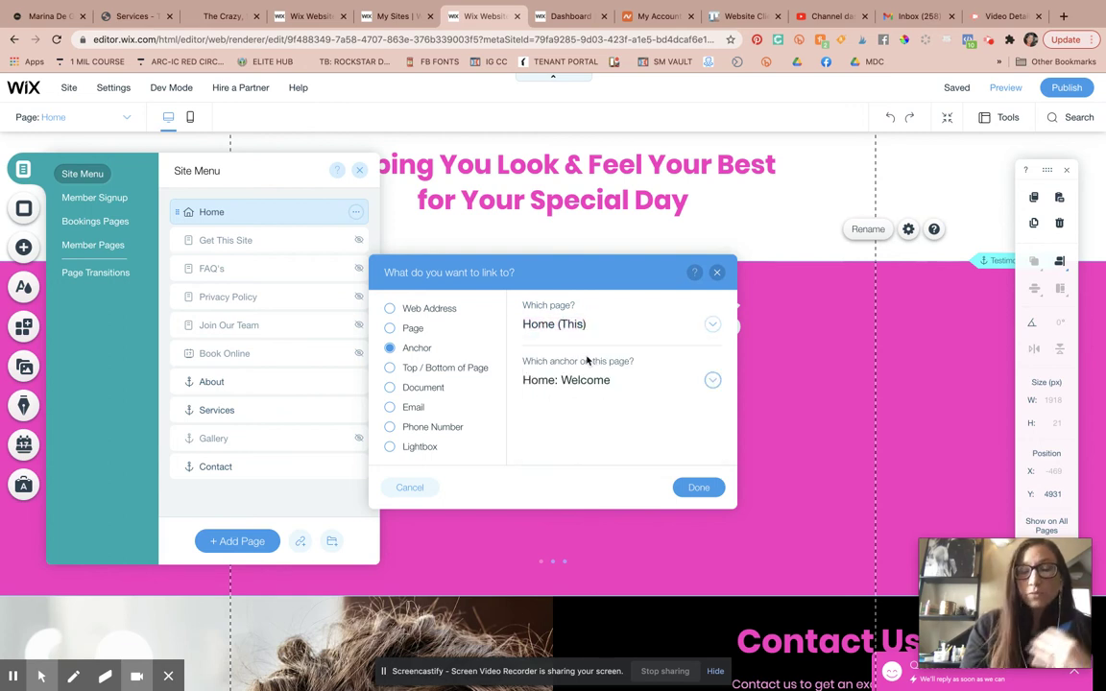
pyautogui.click(634, 387)
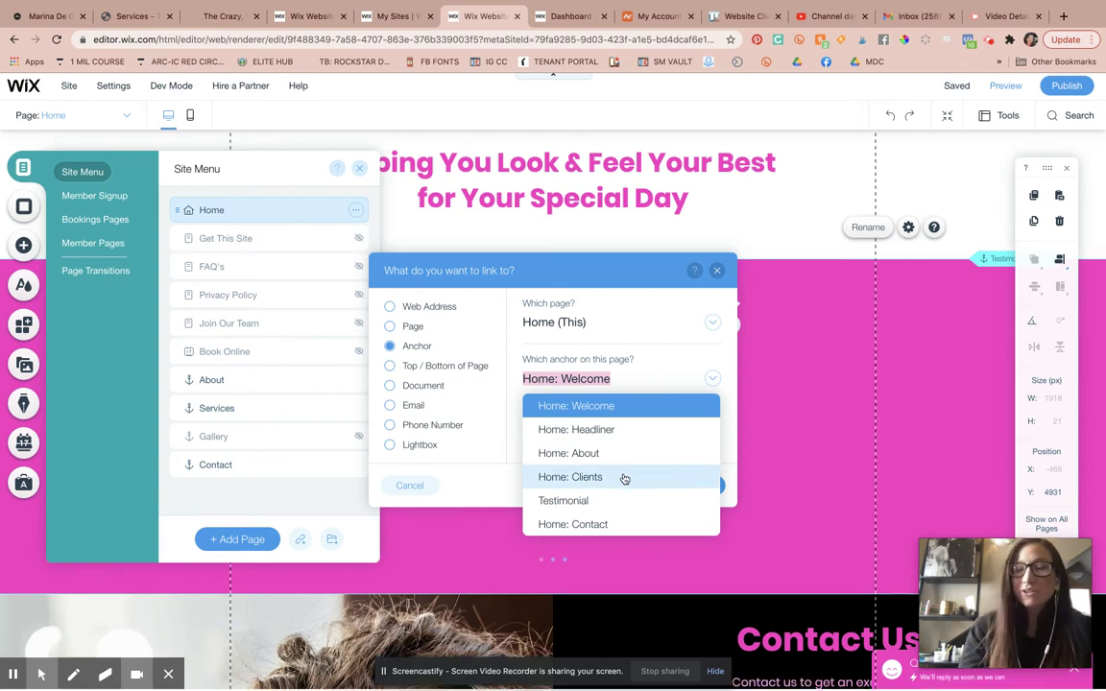
pyautogui.click(557, 506)
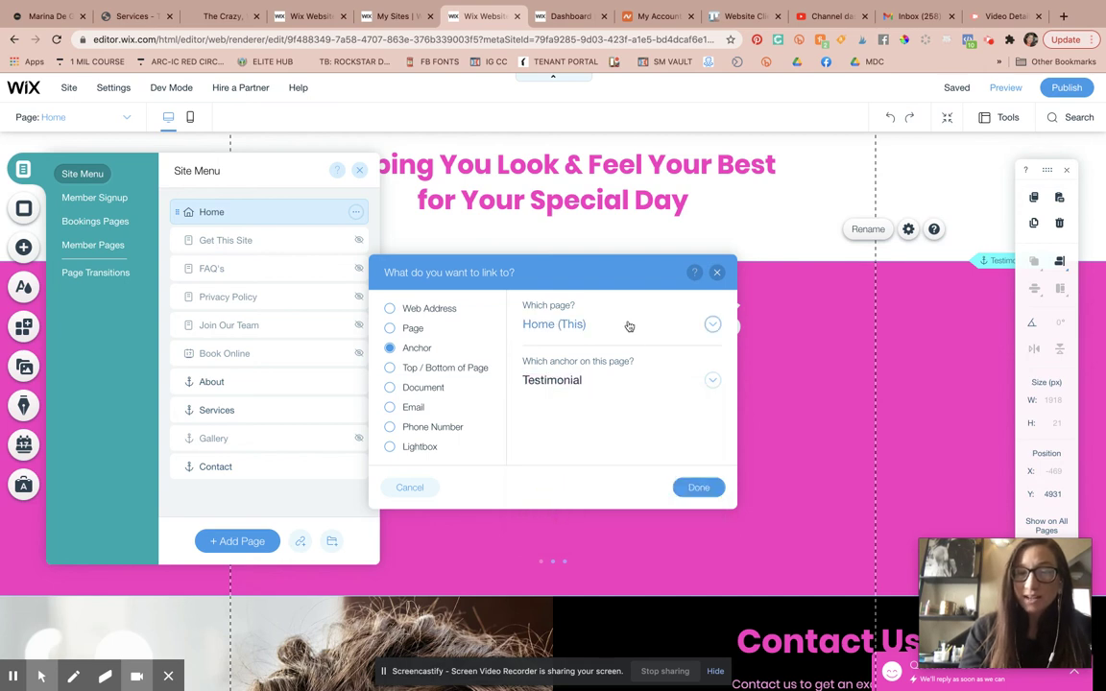
pyautogui.click(710, 490)
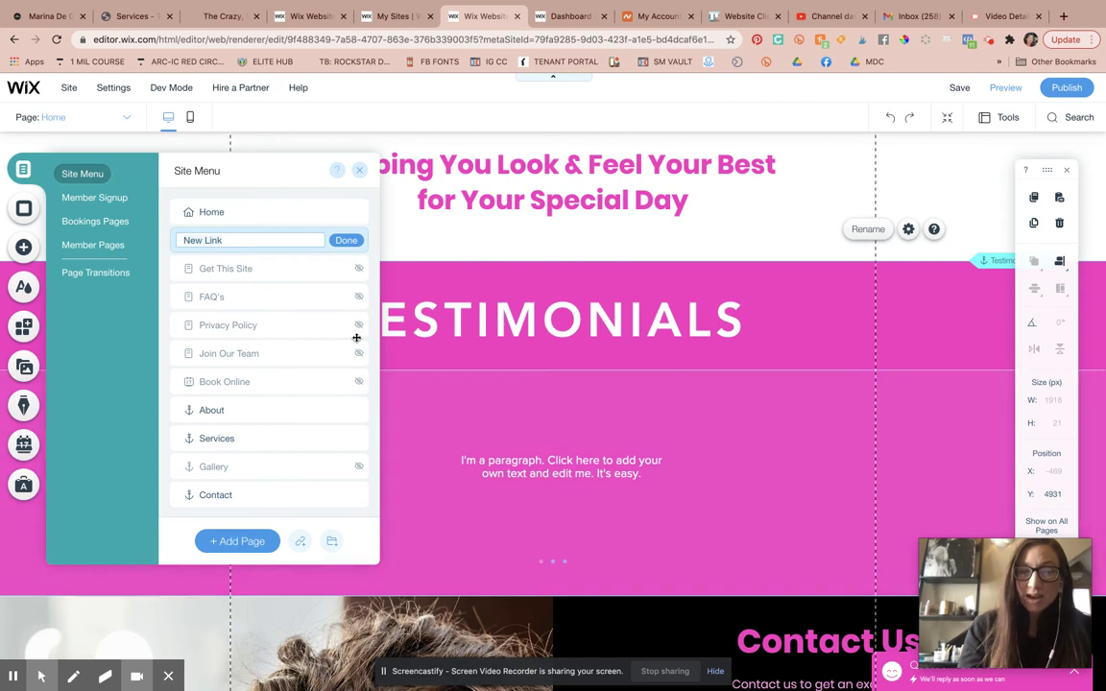
# - Name the link 'Testimonials', move it below Contact, and view the Book Online page
pyautogui.write('Testimonials')
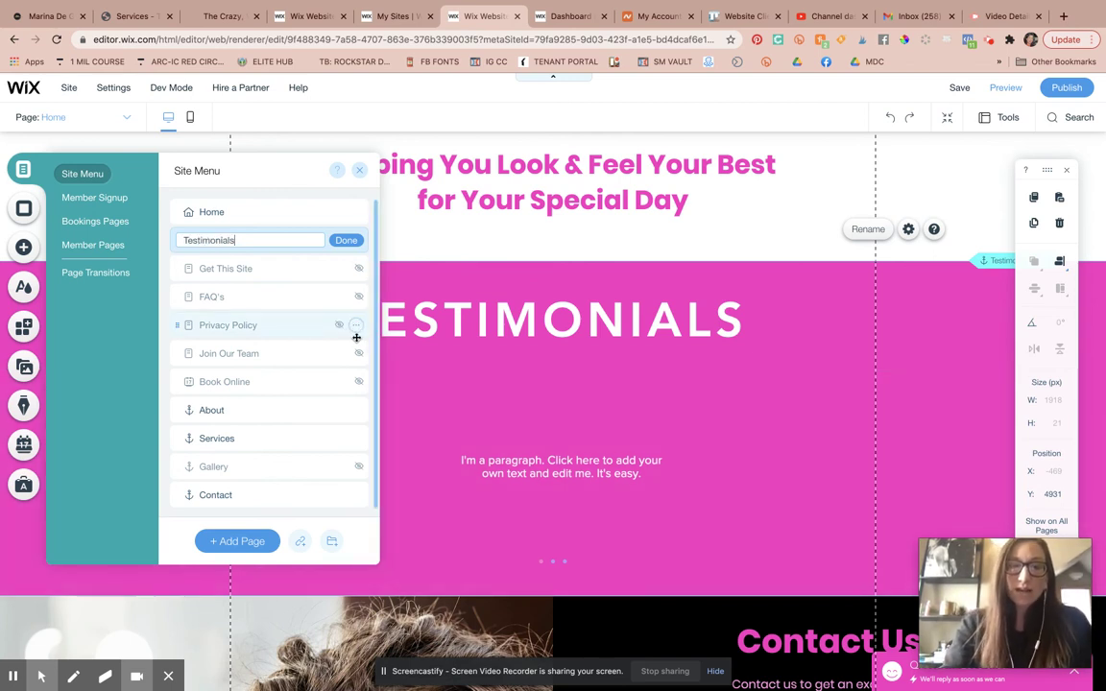
pyautogui.press('Return')
pyautogui.moveTo(189, 239); pyautogui.dragTo(111, 496)
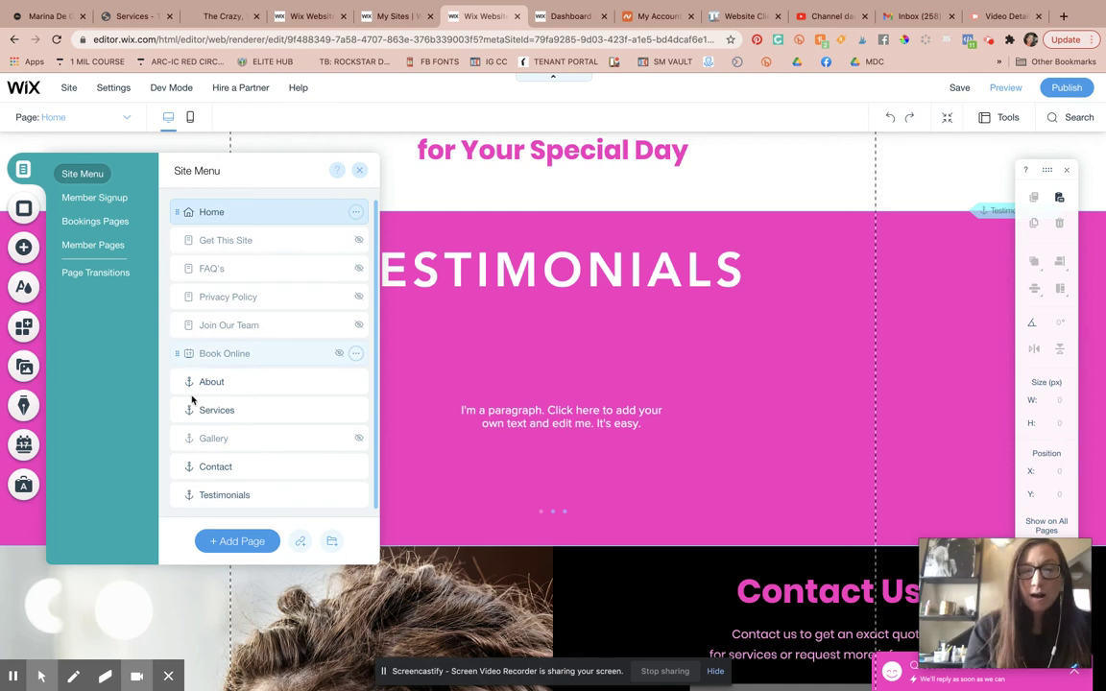
pyautogui.moveTo(180, 351)
pyautogui.mouseDown()
pyautogui.moveTo(207, 479)
pyautogui.moveTo(177, 346)
pyautogui.mouseUp()
pyautogui.click(355, 354)
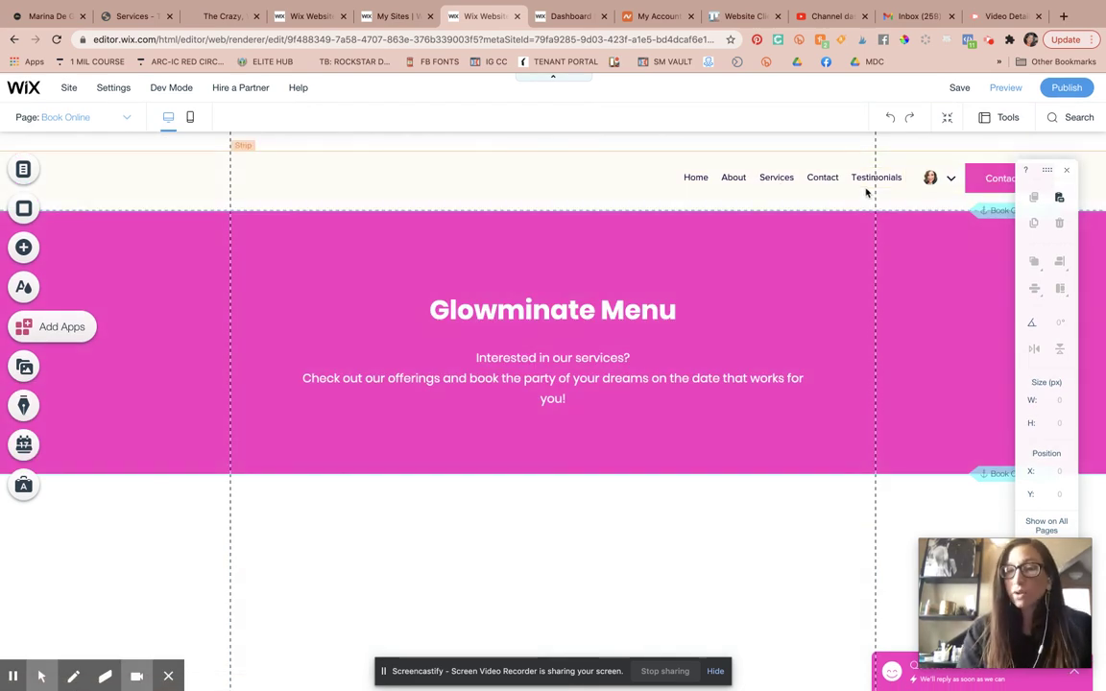
# - Reopen the Site Menu list, which ends with Testimonials, and select the Home page
pyautogui.click(24, 170)
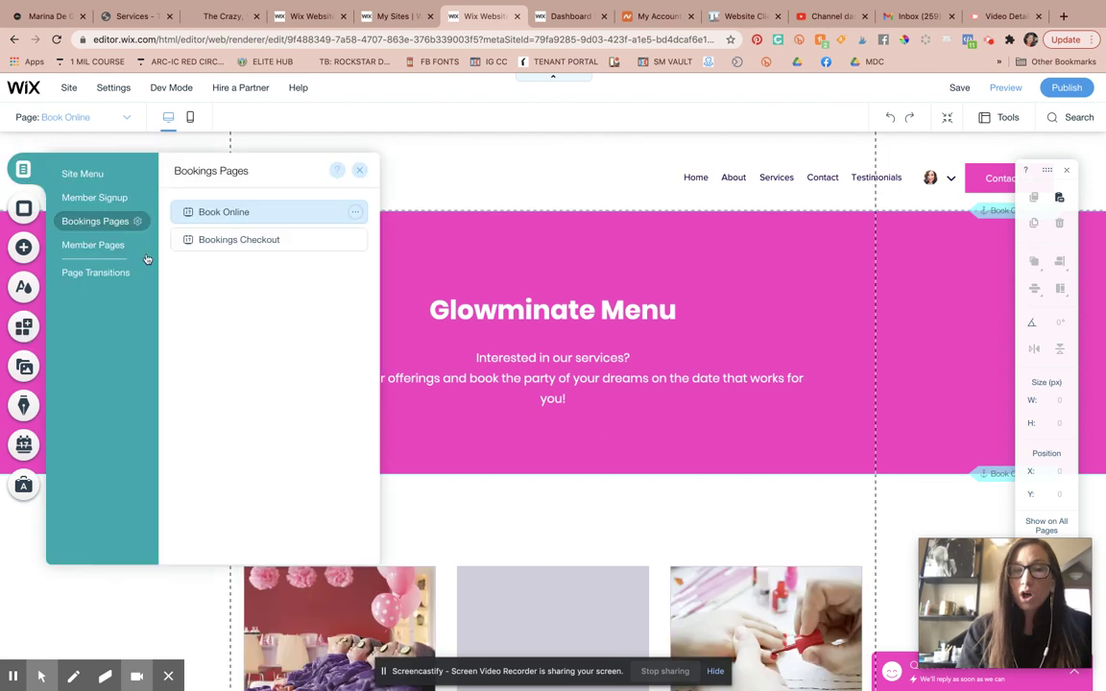
pyautogui.click(87, 174)
pyautogui.click(257, 210)
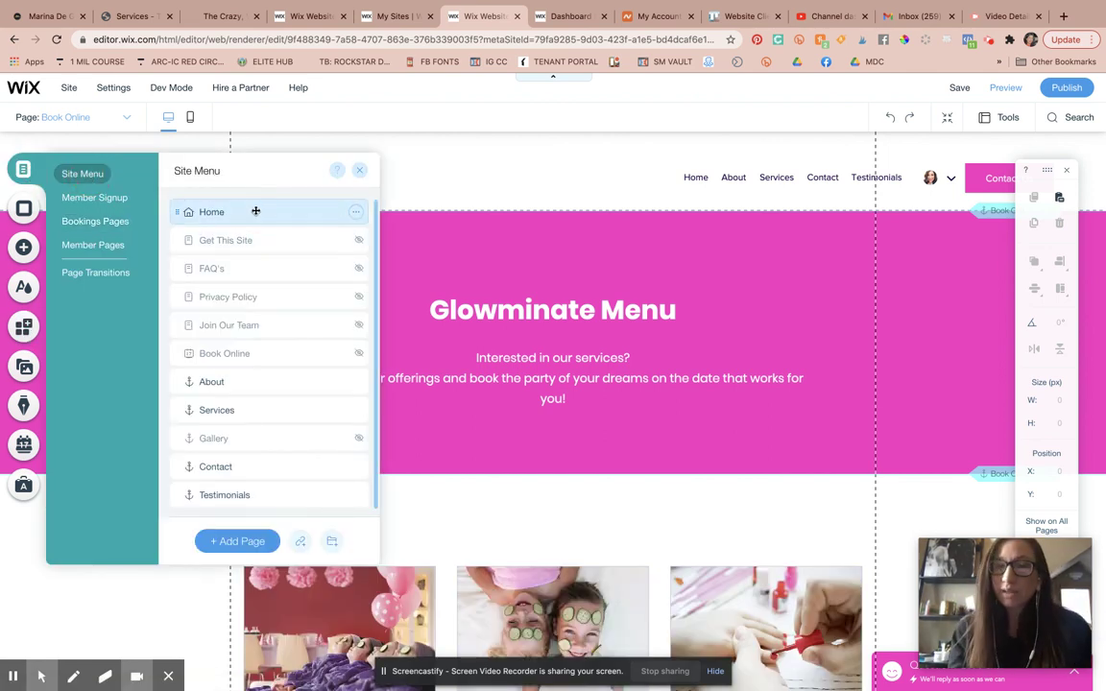
pyautogui.click(255, 211)
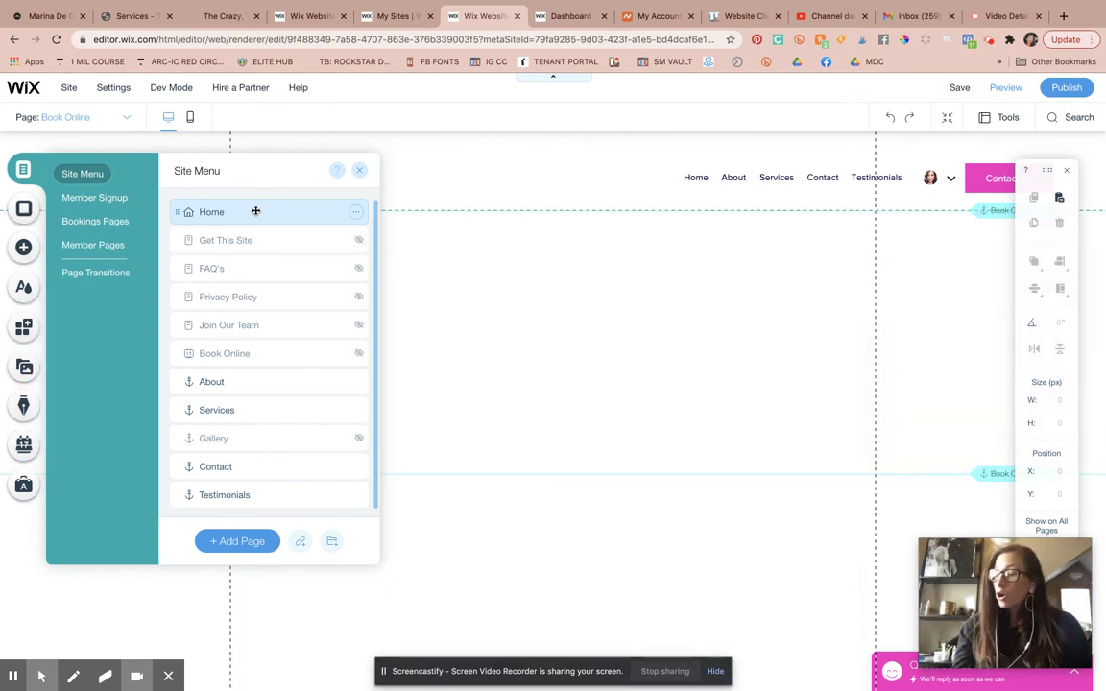